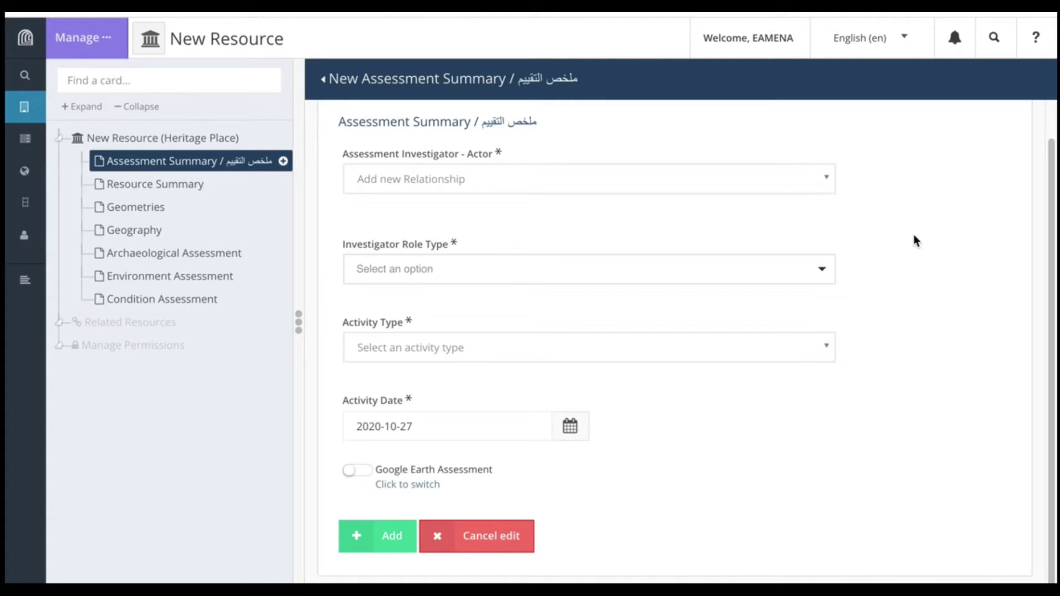
# - Search the people list by the investigator's surname and link them as Assessment Investigator - Actor
pyautogui.click(822, 182)
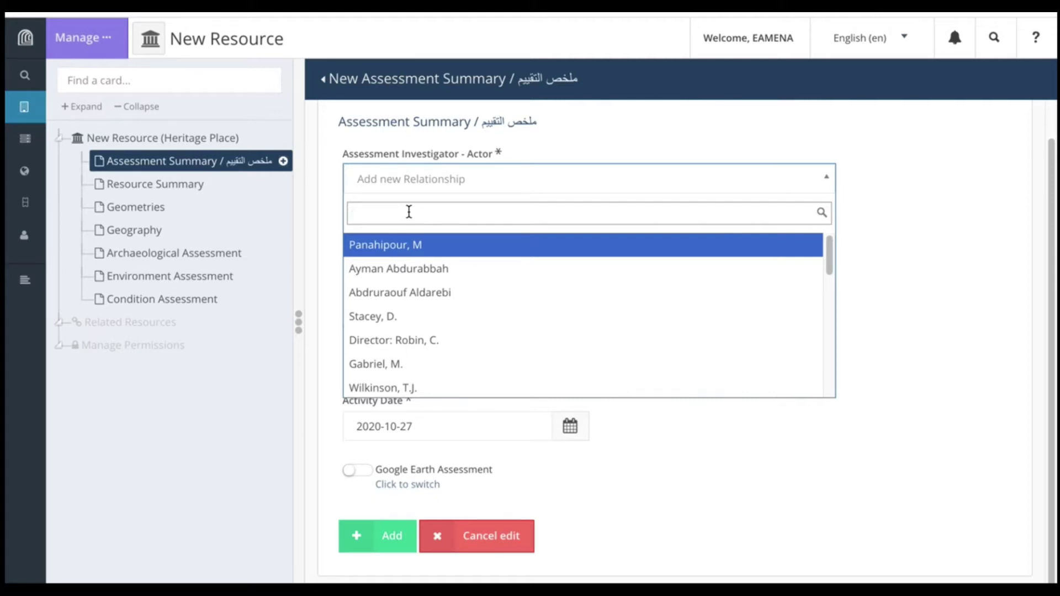
pyautogui.write('ba')
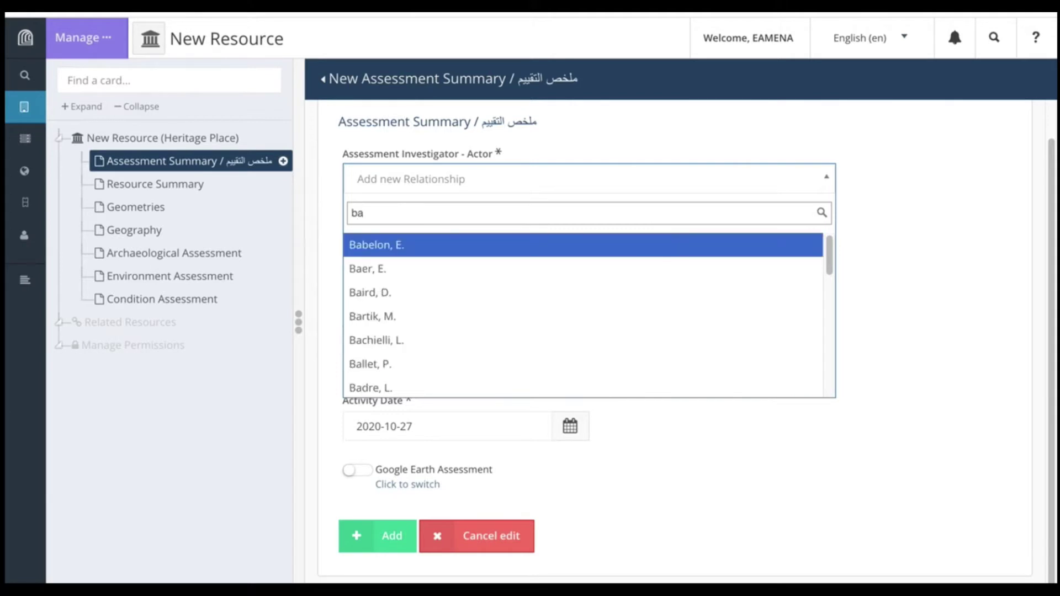
pyautogui.write('nks')
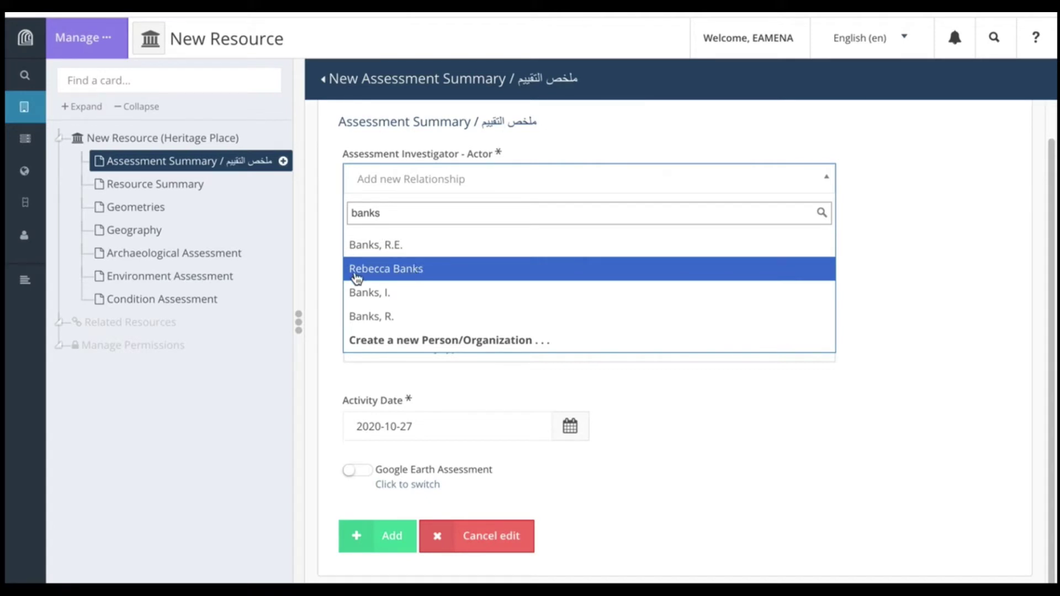
pyautogui.click(418, 272)
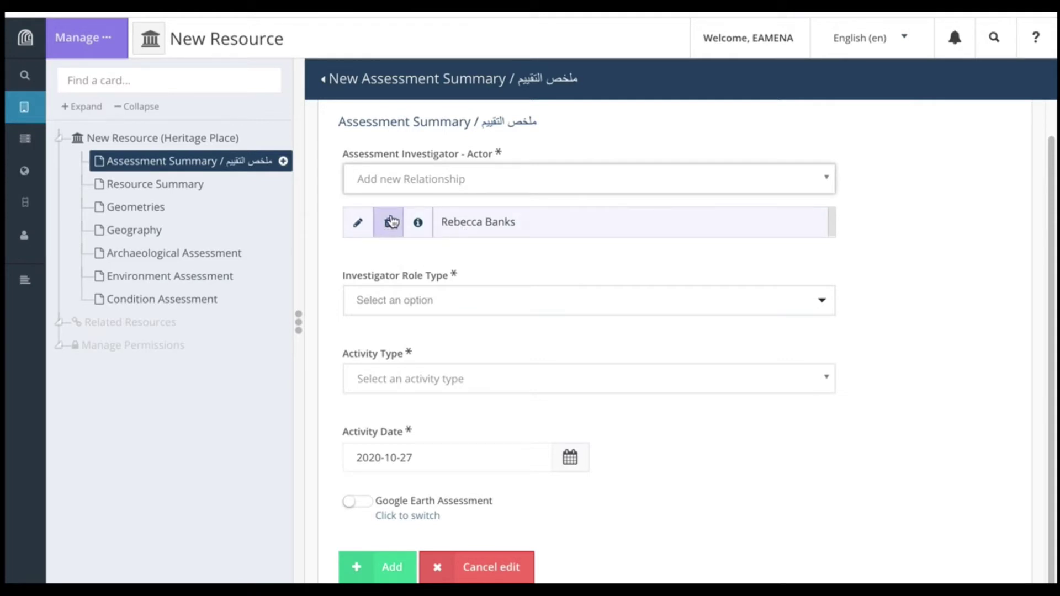
pyautogui.click(487, 228)
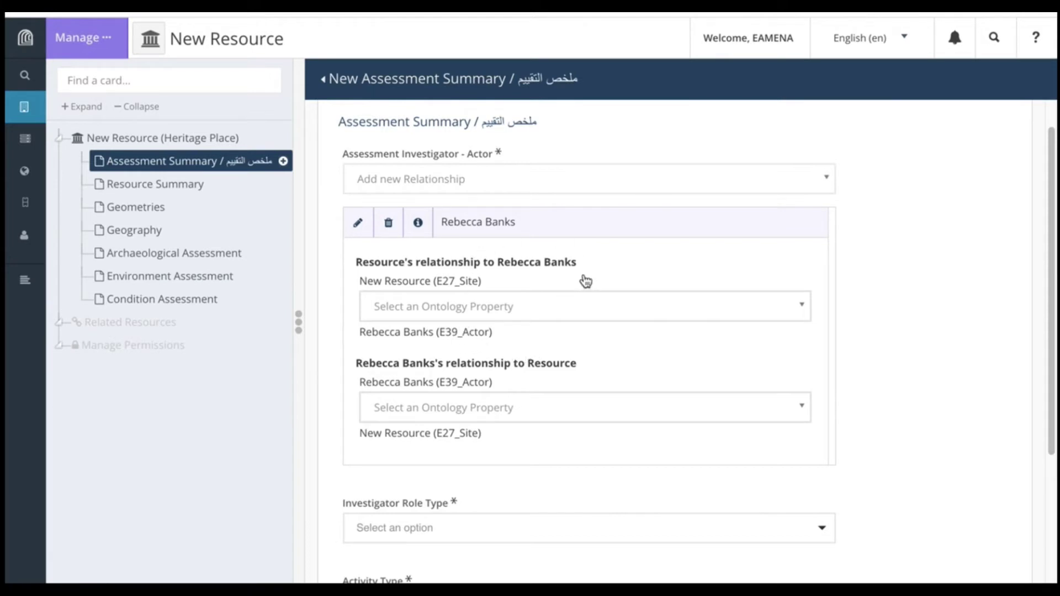
pyautogui.click(495, 224)
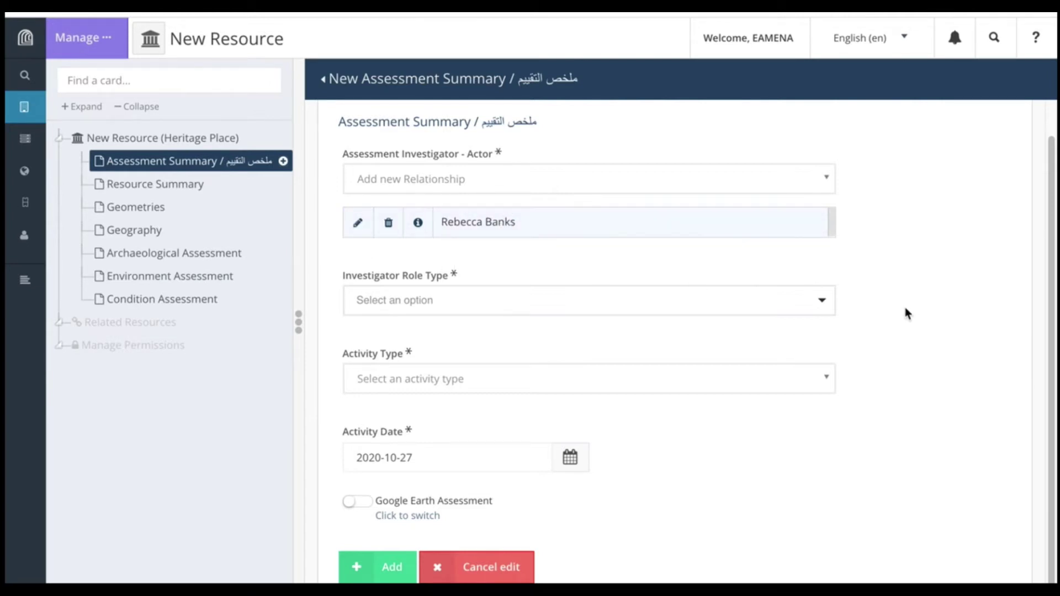
pyautogui.scroll(-1, 905, 310)
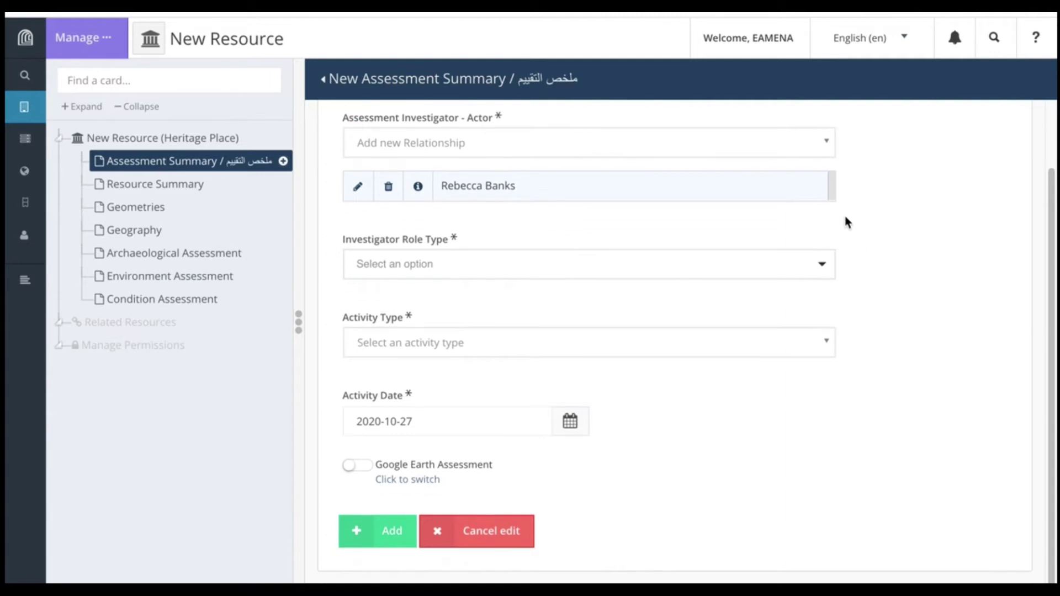
pyautogui.click(821, 264)
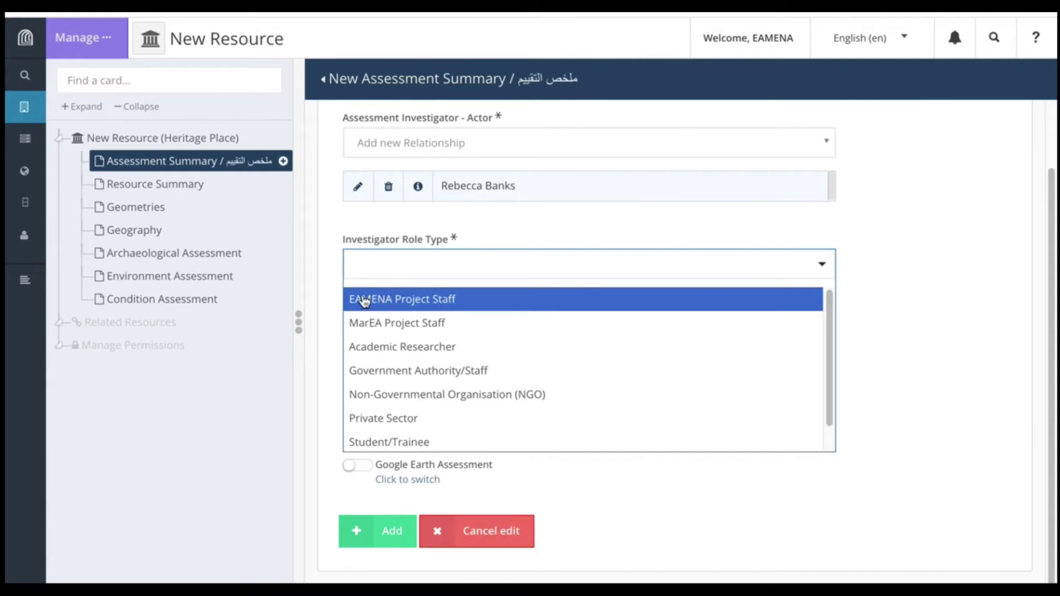
# - Choose EAMENA Project Staff as the Investigator Role Type
pyautogui.click(463, 304)
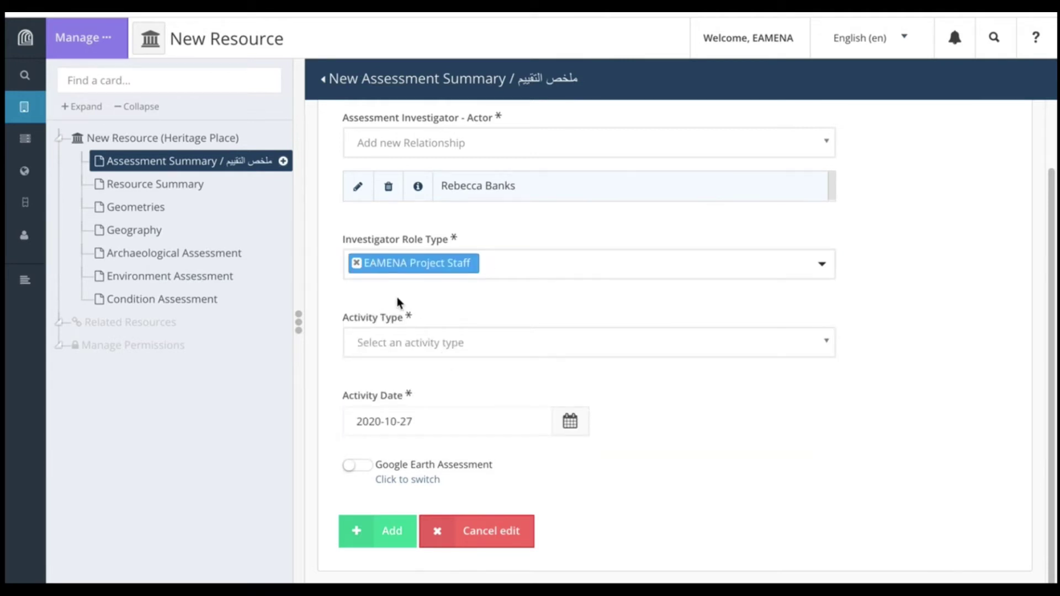
# - Pick Literature Interpretation/Digitisation from the Activity Type list
pyautogui.click(823, 346)
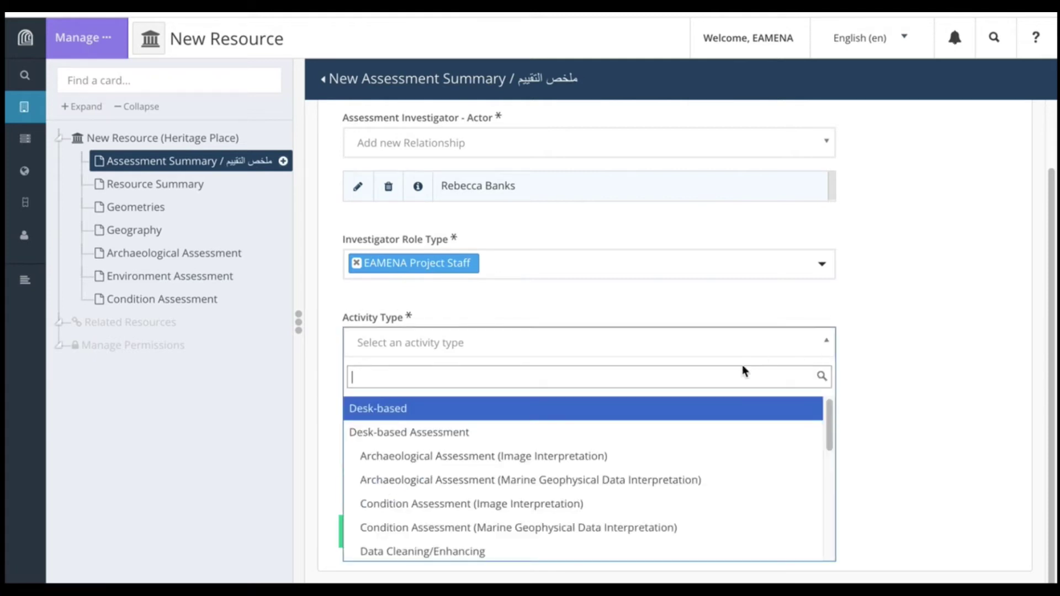
pyautogui.scroll(-2, 700, 461)
pyautogui.scroll(2, 700, 461)
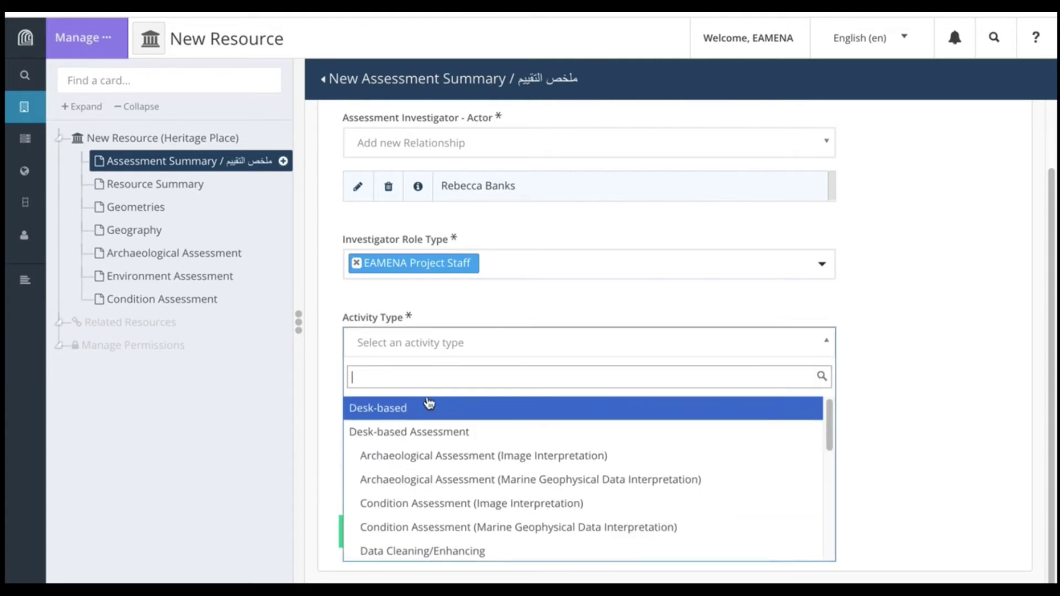
pyautogui.scroll(-2, 514, 481)
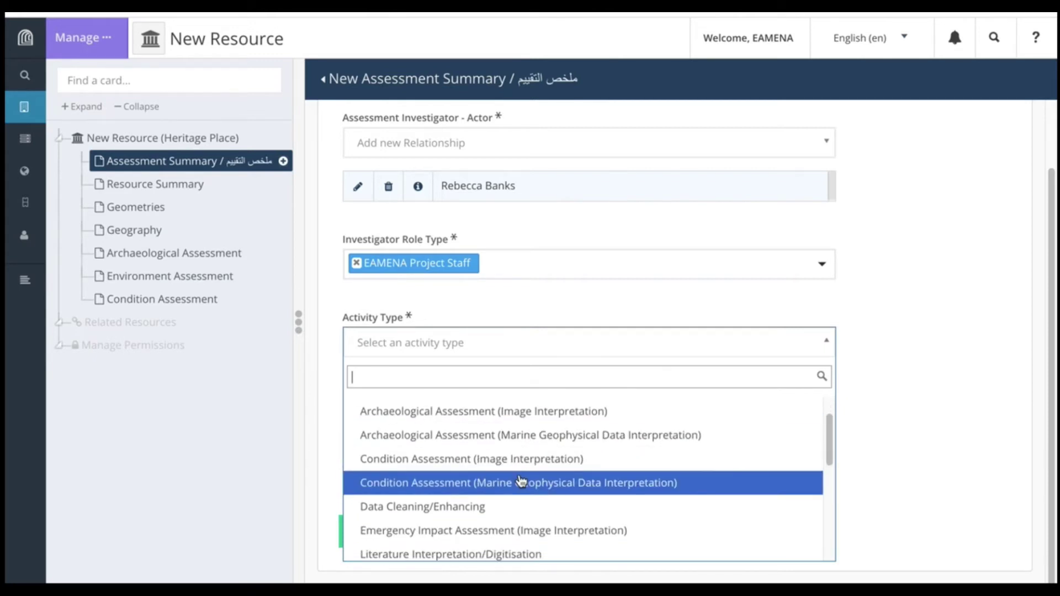
pyautogui.scroll(-1, 519, 481)
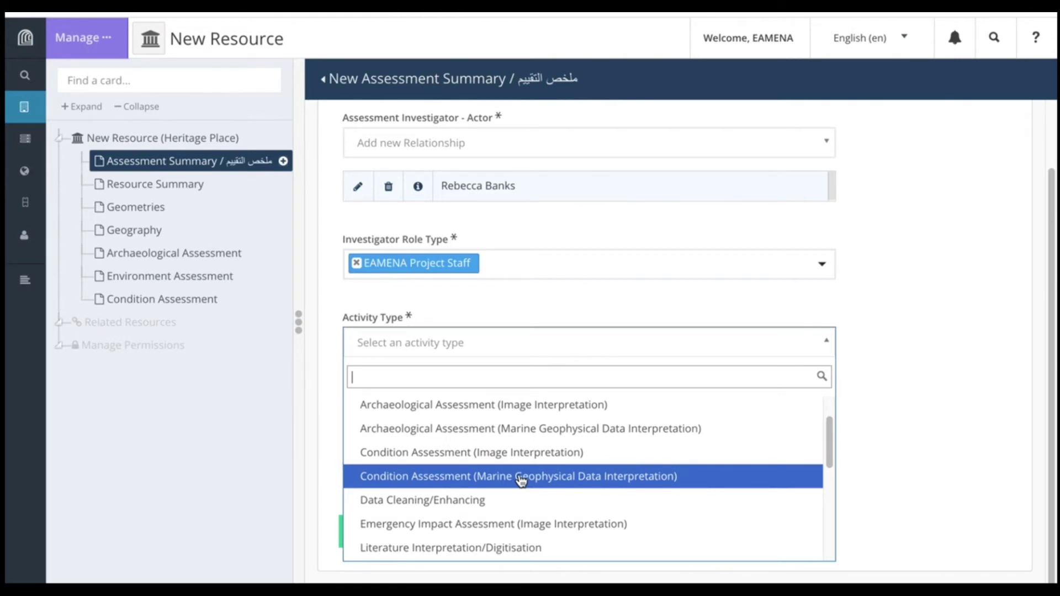
pyautogui.scroll(-2, 521, 481)
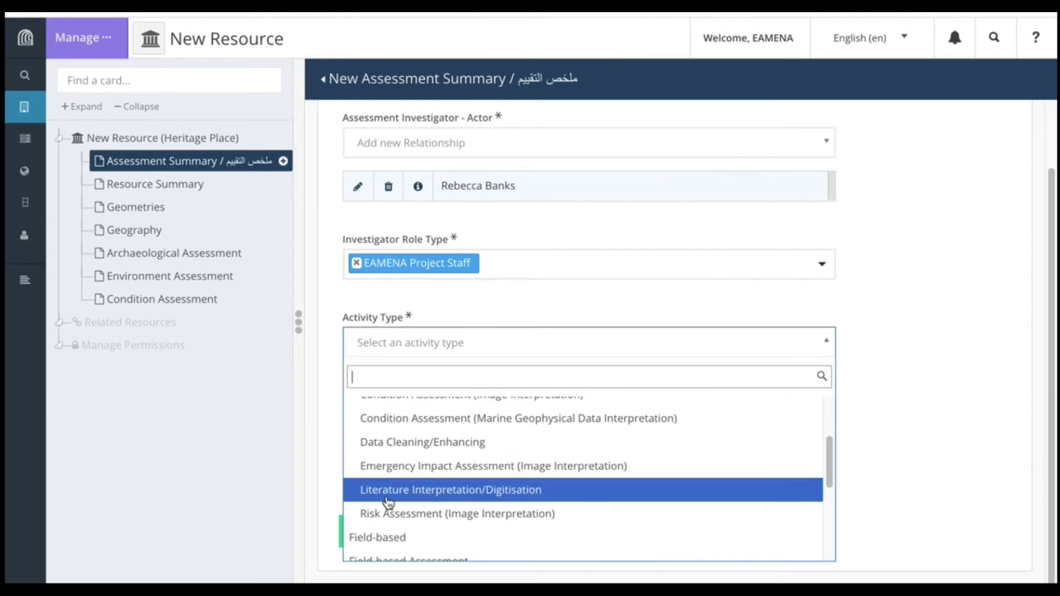
pyautogui.click(518, 491)
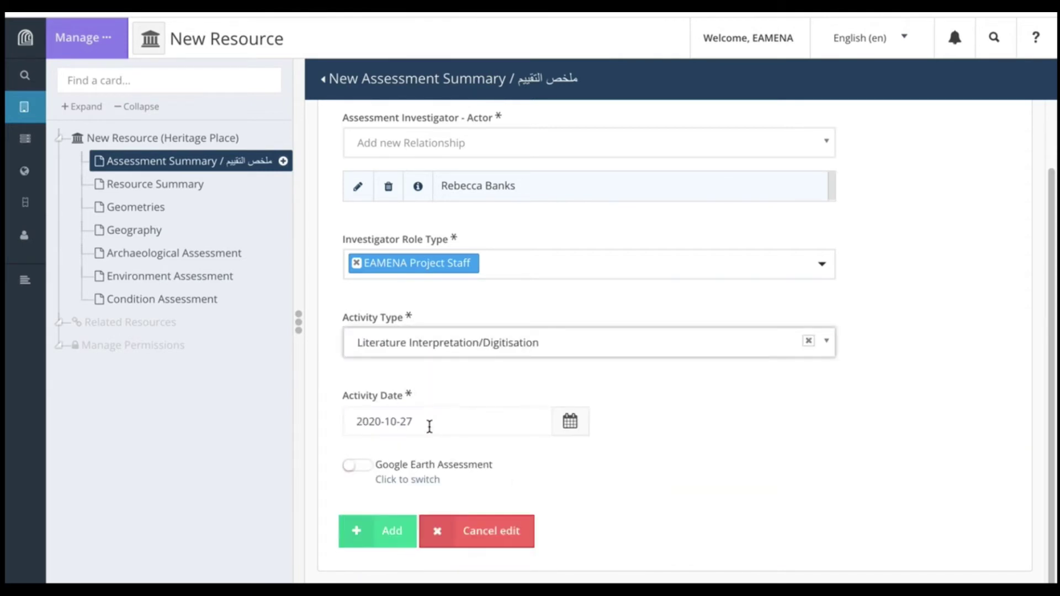
# - Change the Activity Date from 2020-10-27 to 18 September 2015 using the calendar
pyautogui.moveTo(429, 421); pyautogui.dragTo(345, 415)
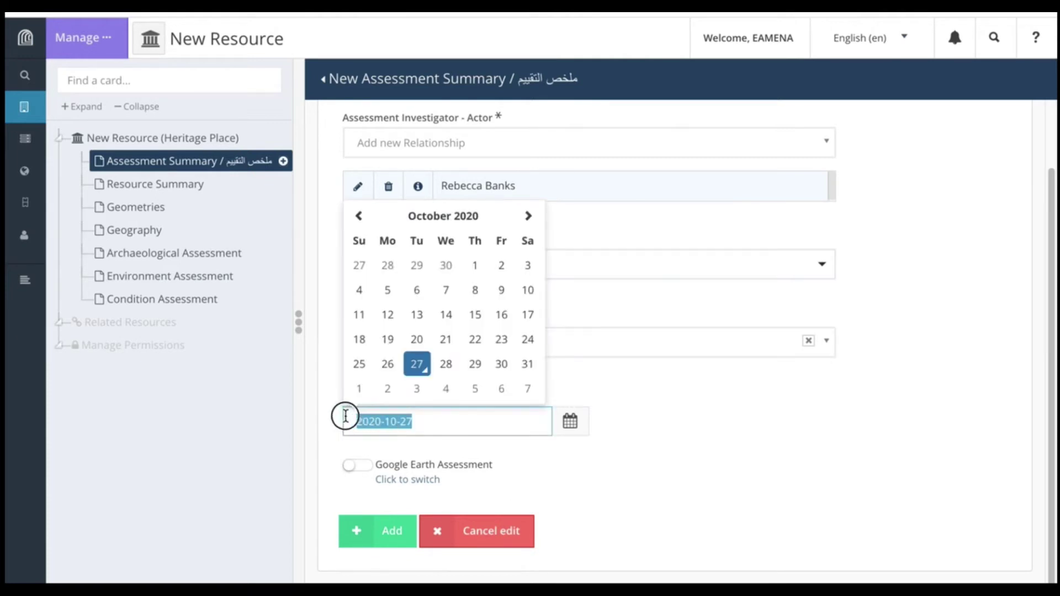
pyautogui.click(421, 216)
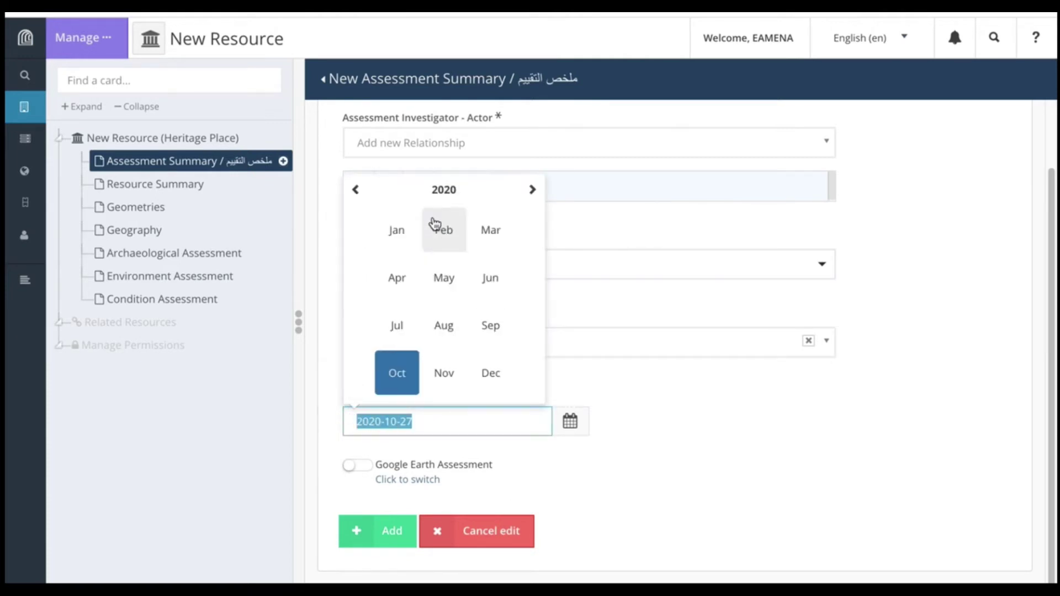
pyautogui.click(443, 190)
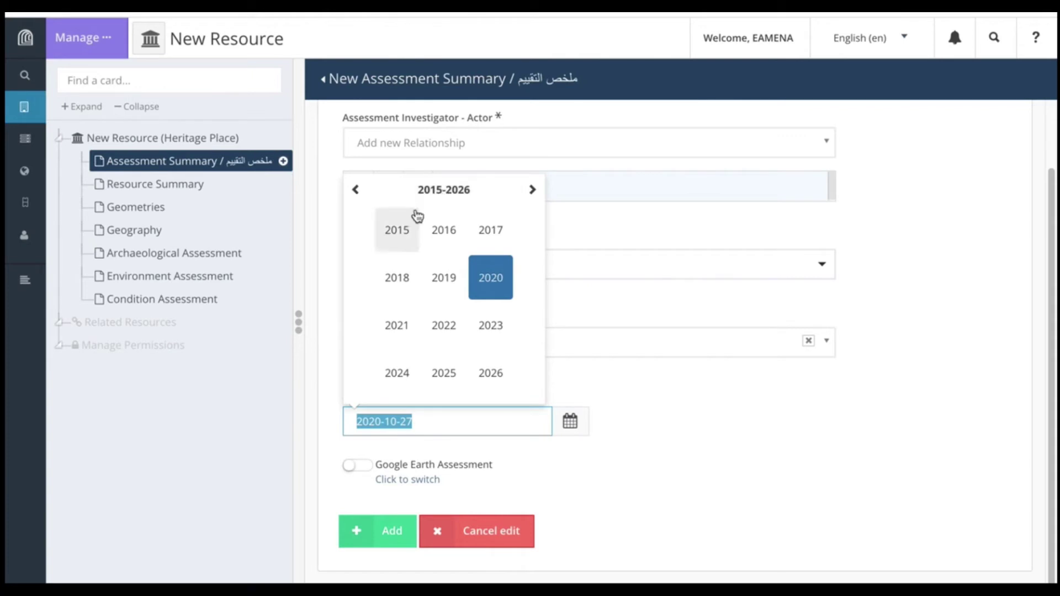
pyautogui.click(399, 234)
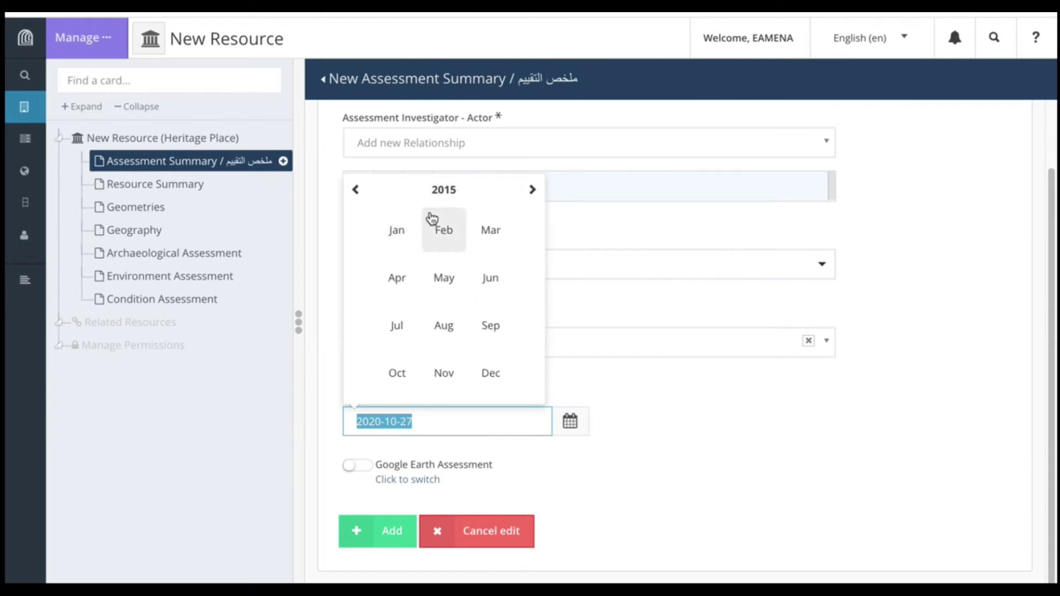
pyautogui.click(490, 330)
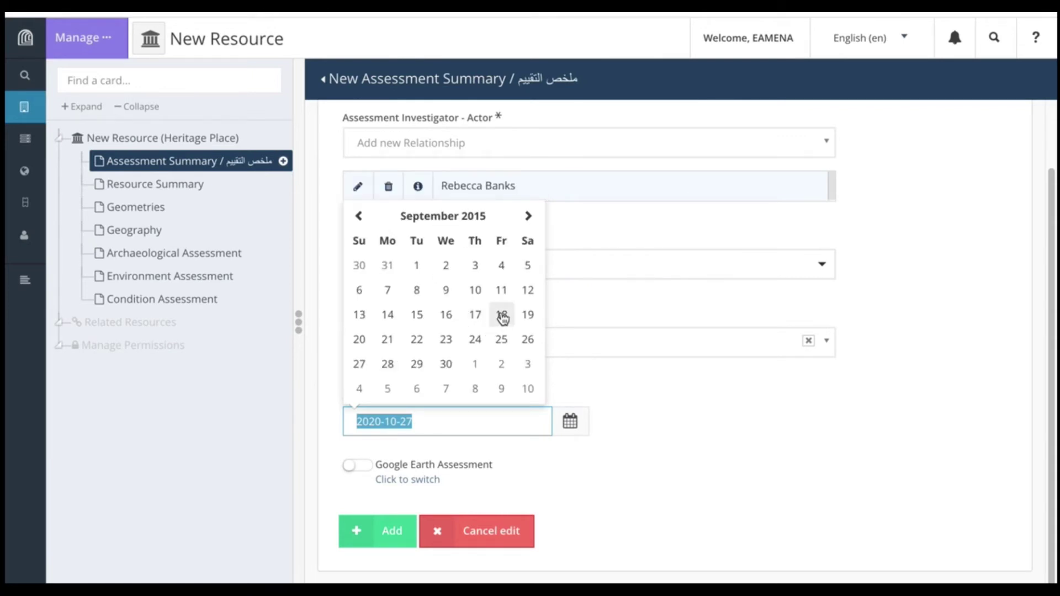
pyautogui.click(500, 315)
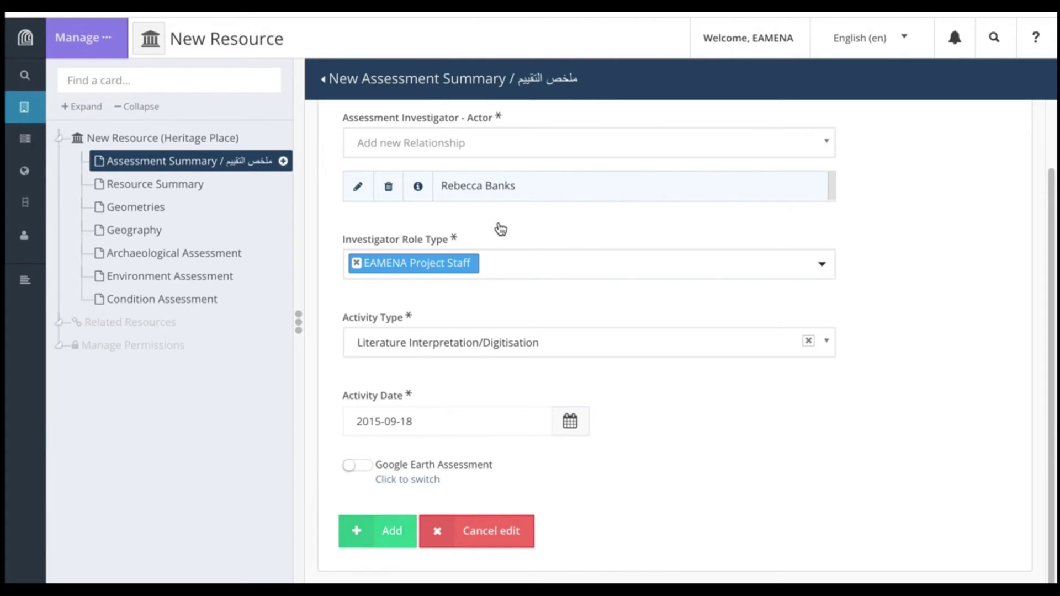
pyautogui.scroll(1, 512, 319)
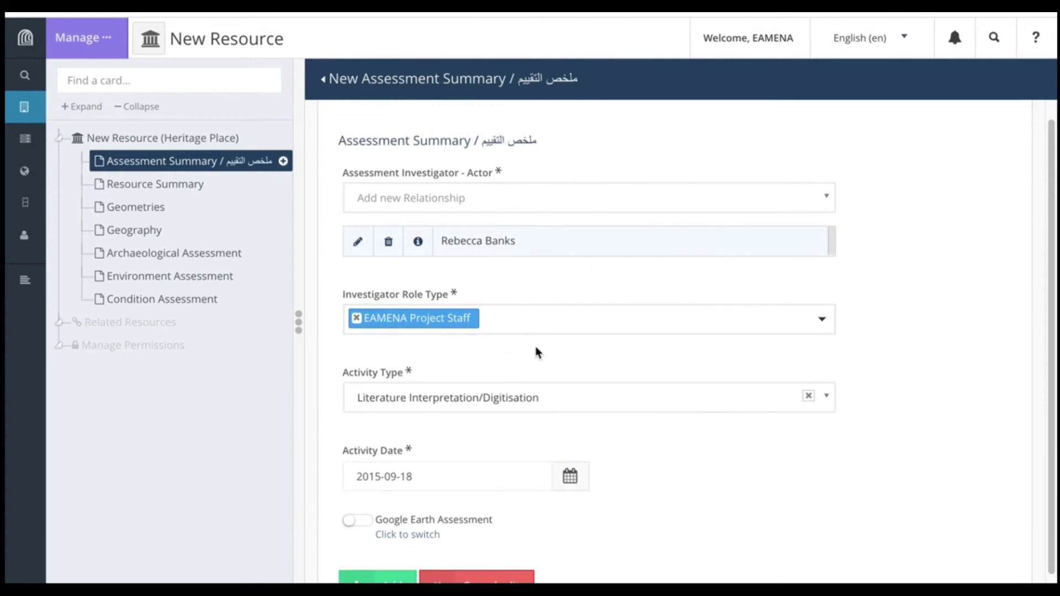
# - Add the Assessment Summary to EAMENA-0000010, then open a blank GE Imagery Acquisition Date card
pyautogui.scroll(-1, 486, 519)
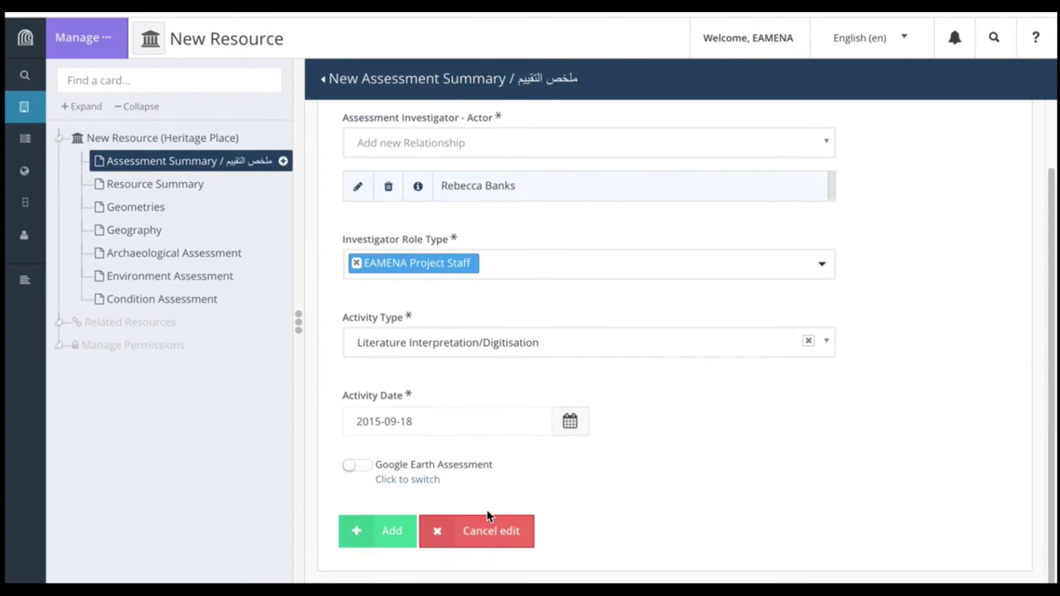
pyautogui.click(389, 533)
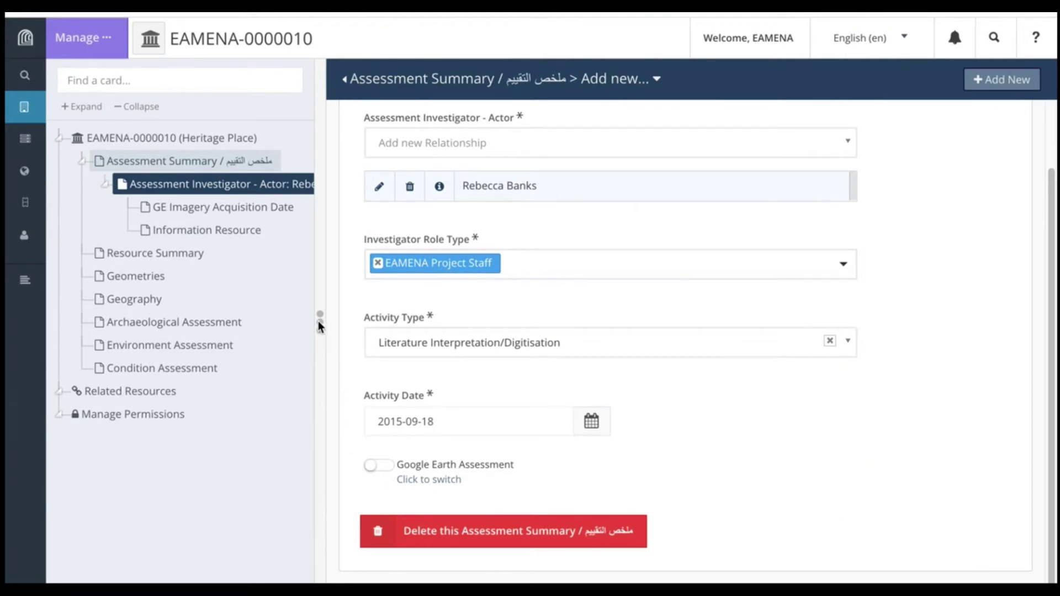
pyautogui.moveTo(319, 321); pyautogui.dragTo(415, 314)
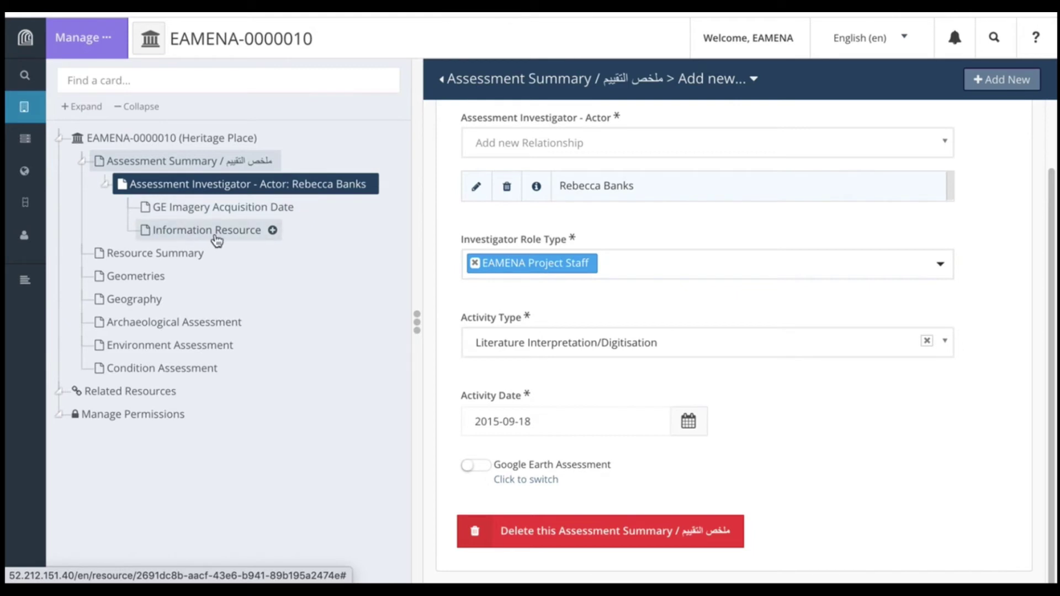
pyautogui.click(188, 213)
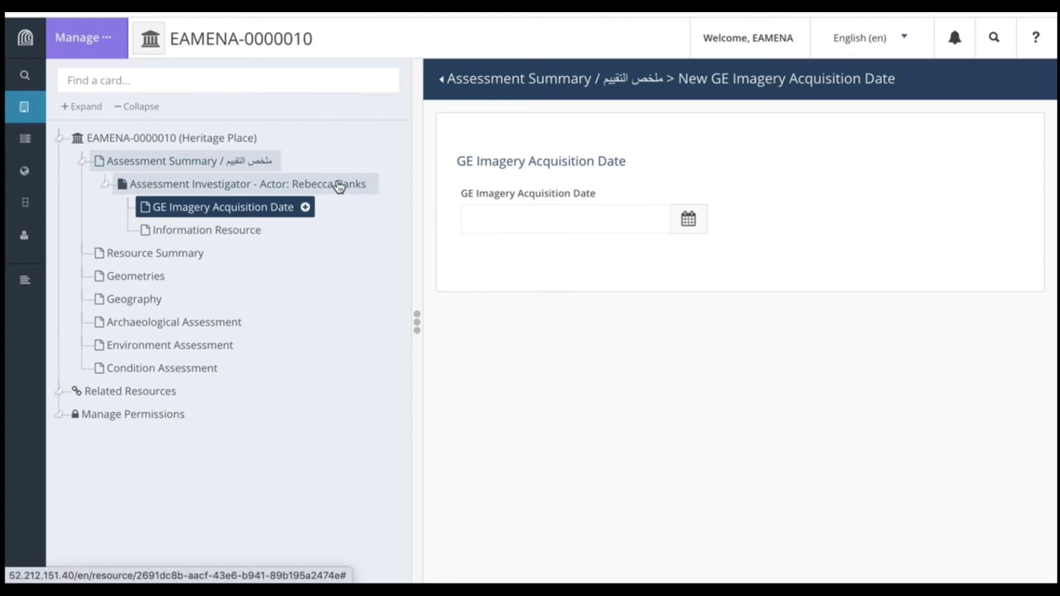
# - Open a blank Information Resource card under the Assessment Investigator entry
pyautogui.click(218, 235)
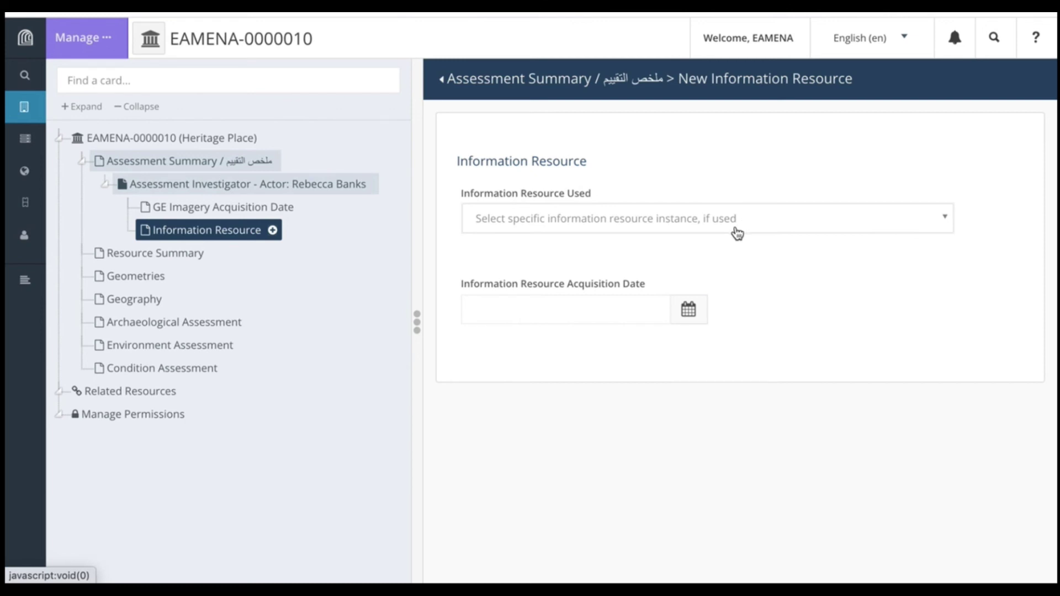
# - Search '013959' and set Information Resource Used to INFORMATION-0139591
pyautogui.click(781, 223)
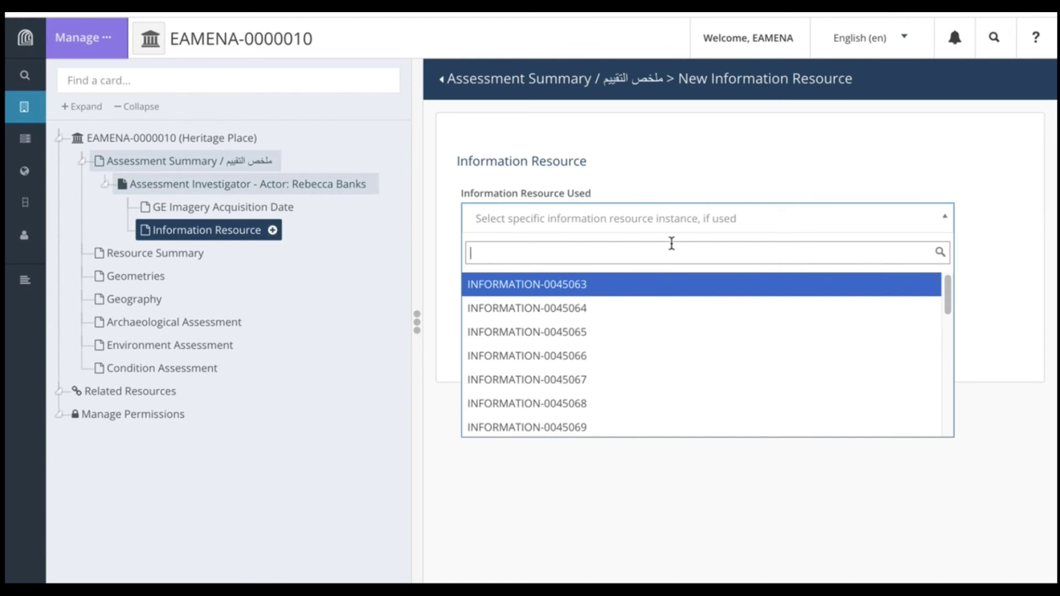
pyautogui.write('0139591')
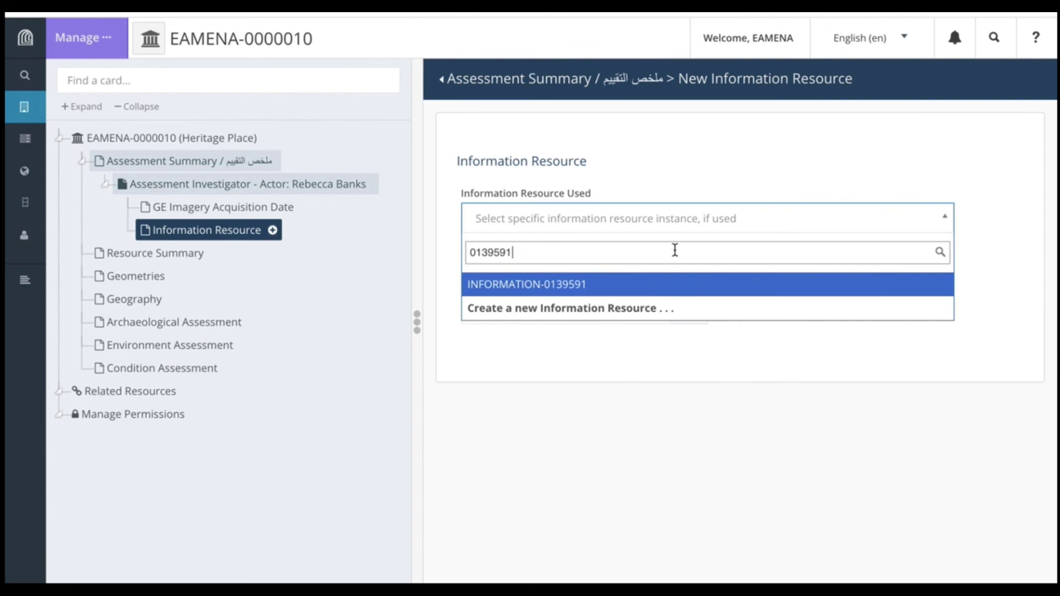
pyautogui.click(549, 285)
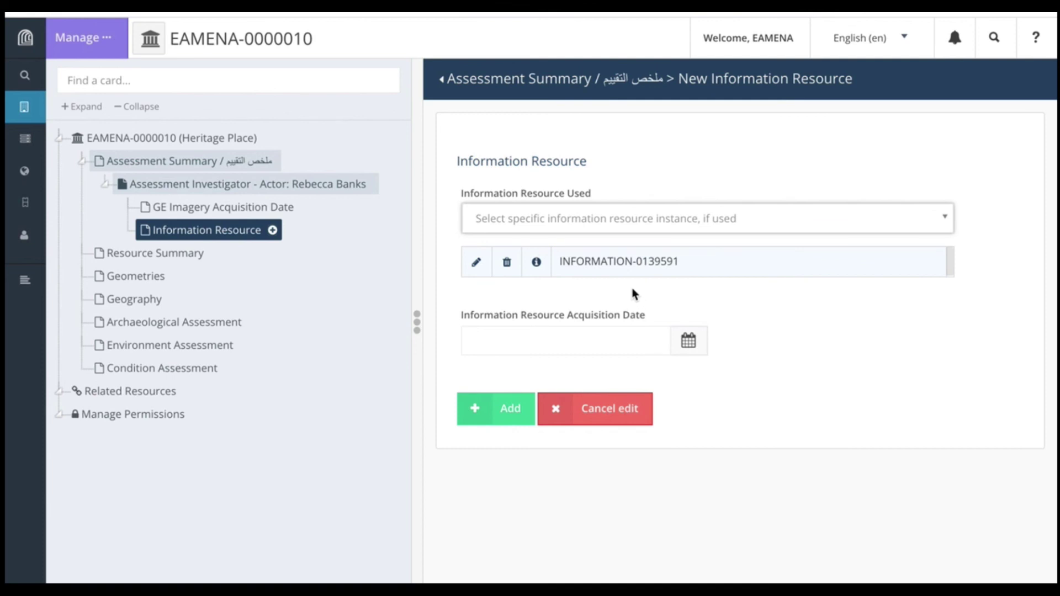
# - Add the INFORMATION-0139591 link and begin a new Assessment Summary for EAMENA-0000010
pyautogui.click(505, 418)
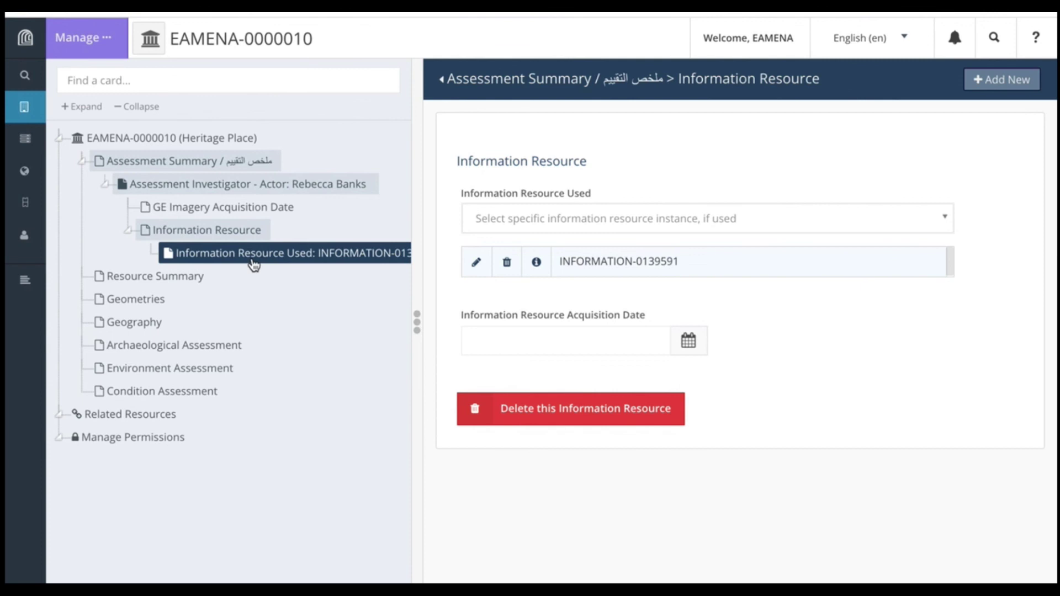
pyautogui.moveTo(415, 322); pyautogui.dragTo(337, 332)
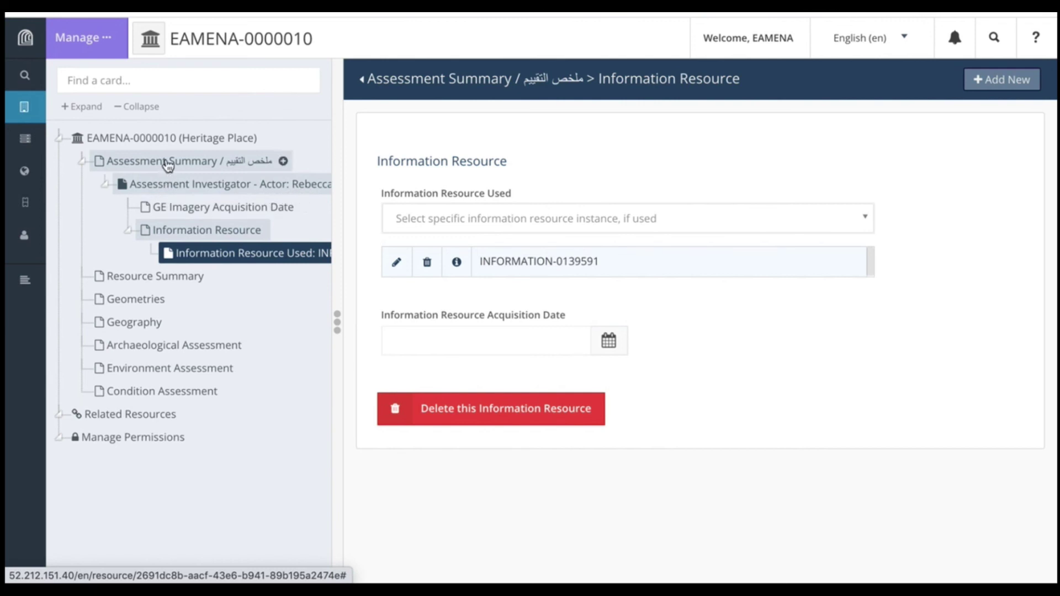
pyautogui.click(148, 163)
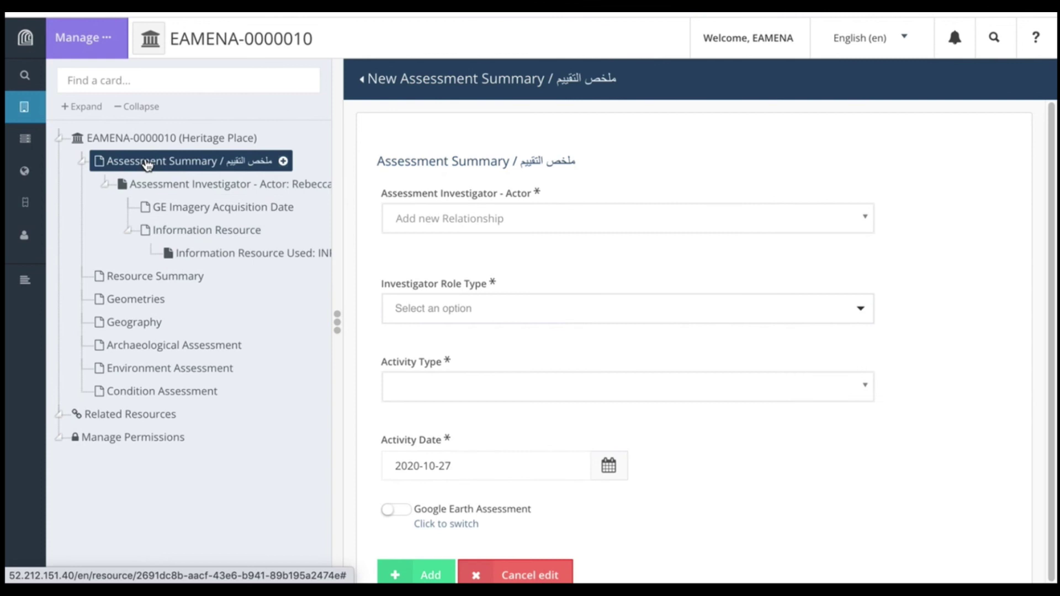
pyautogui.click(855, 223)
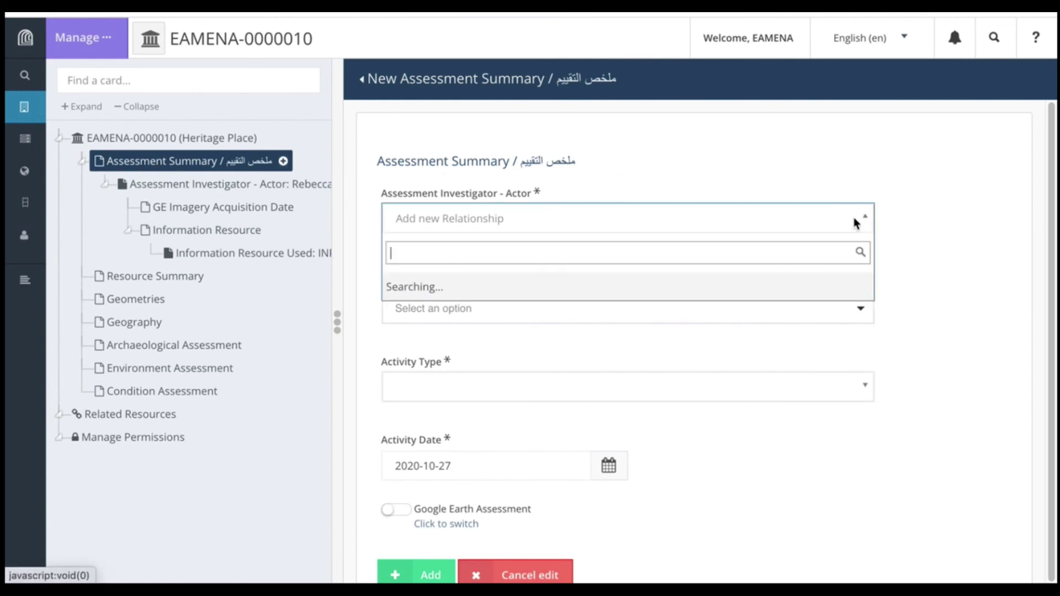